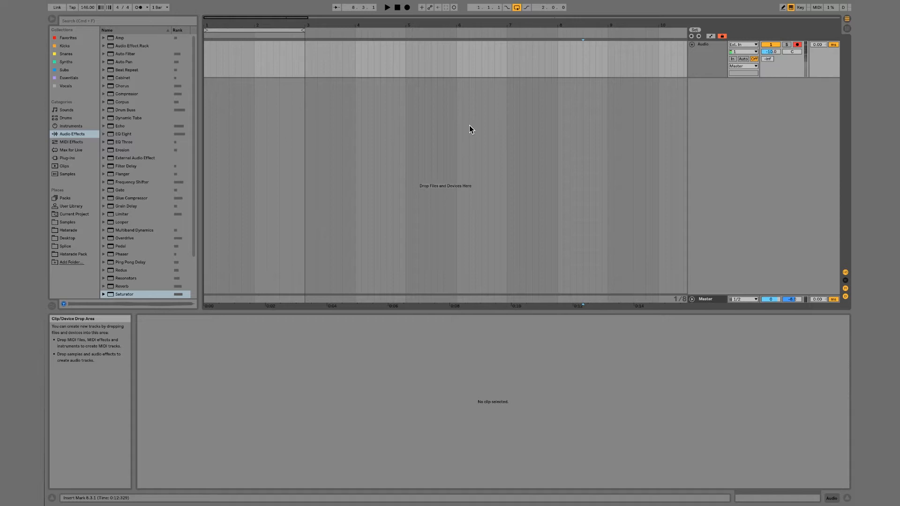
# Review the audio device, input channel configuration and buffer size in the audio preferences
pyautogui.press('super+comma')
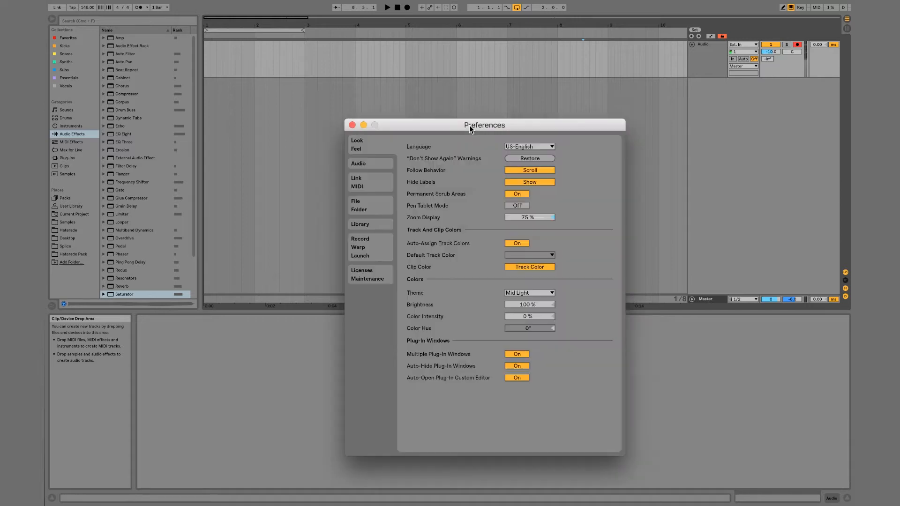
pyautogui.click(383, 164)
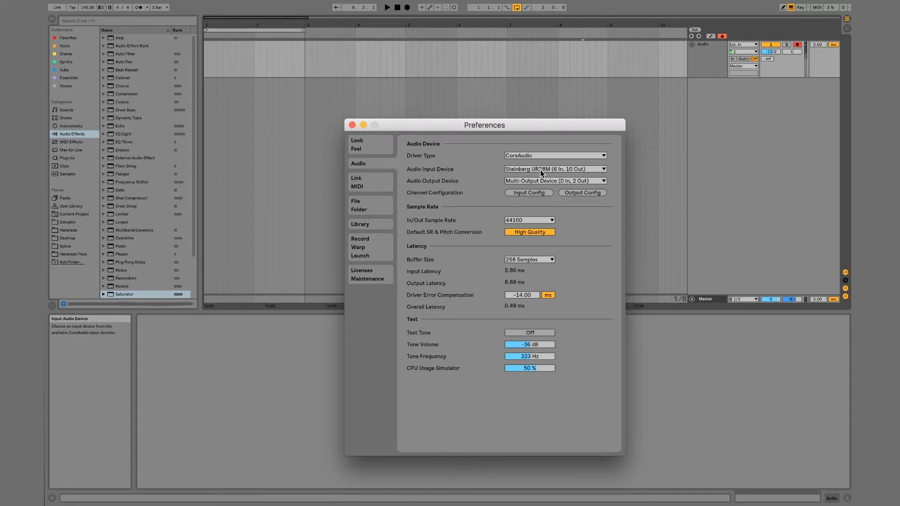
pyautogui.click(522, 192)
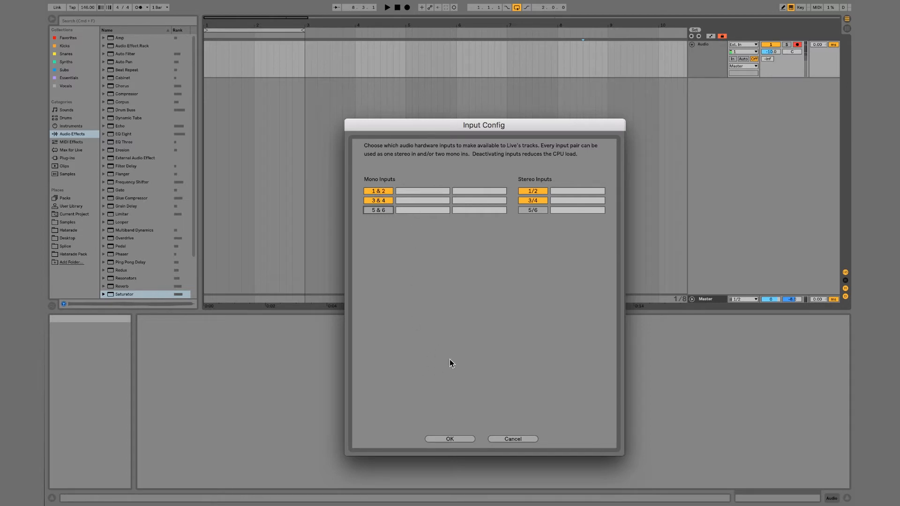
pyautogui.click(459, 439)
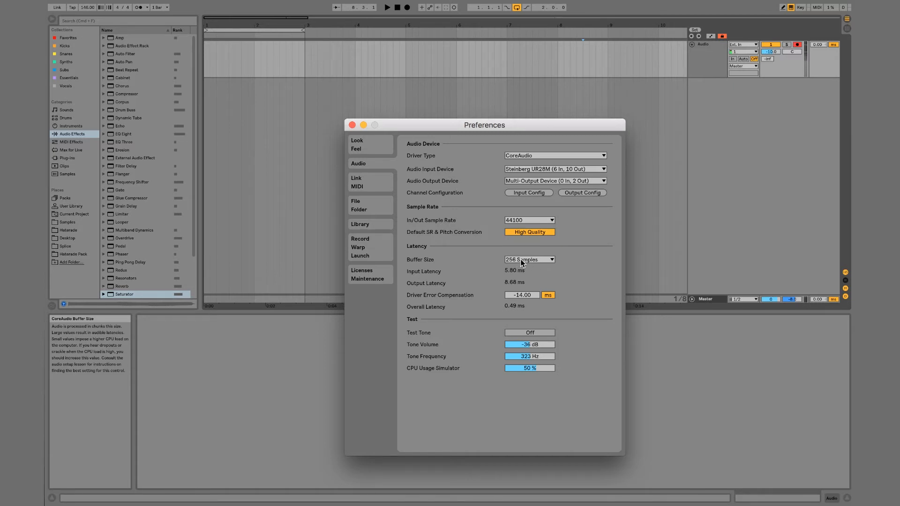
pyautogui.click(351, 125)
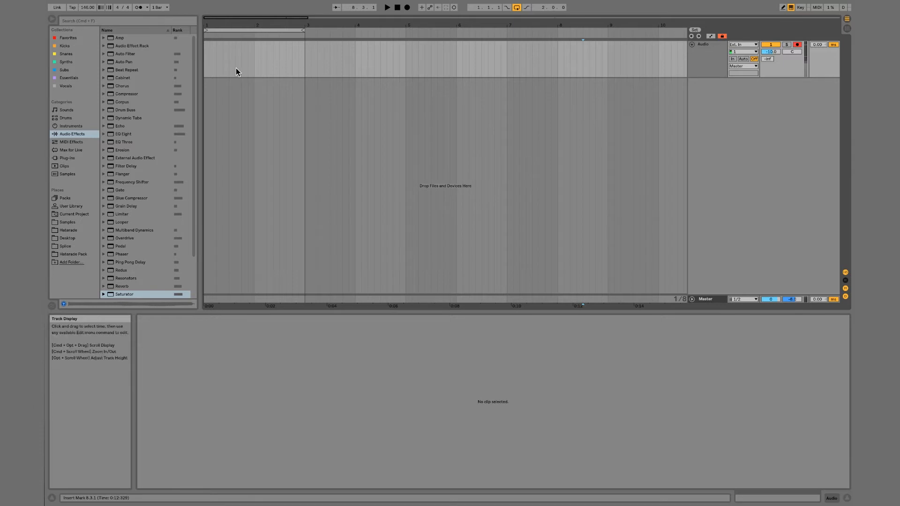
# Move the two-bar loop region to start at bar 3 and record a short take from there on the armed audio track
pyautogui.click(797, 45)
pyautogui.click(796, 45)
pyautogui.moveTo(276, 31); pyautogui.dragTo(376, 31)
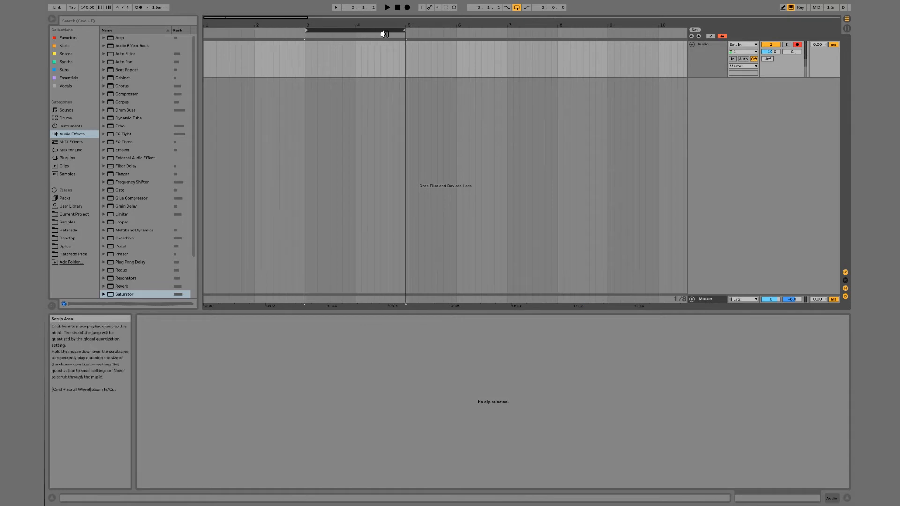
pyautogui.click(407, 8)
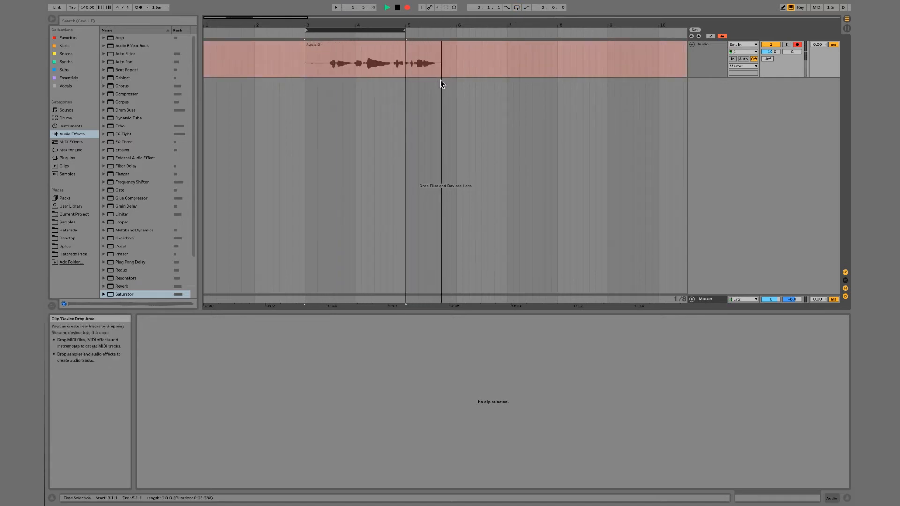
pyautogui.press('space')
# Play back the recorded take from bar 3
pyautogui.click(302, 61)
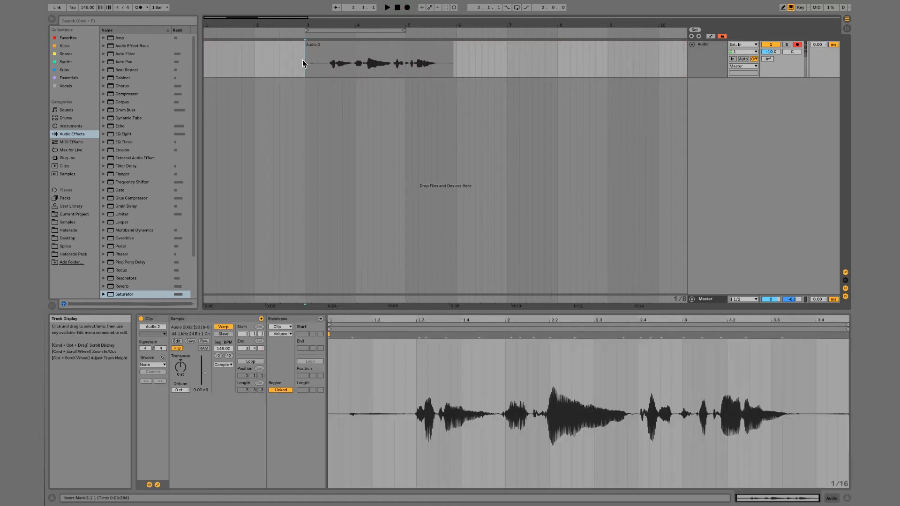
pyautogui.press('space')
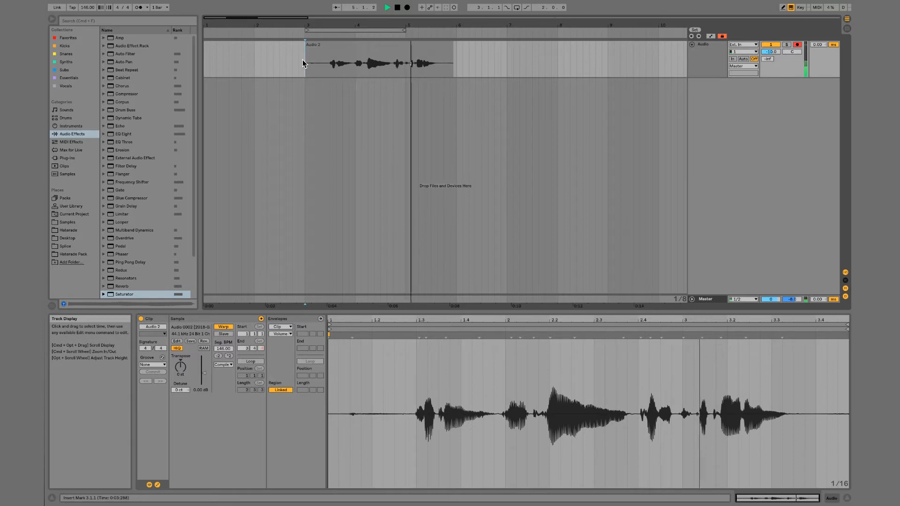
pyautogui.press('space')
pyautogui.click(353, 52)
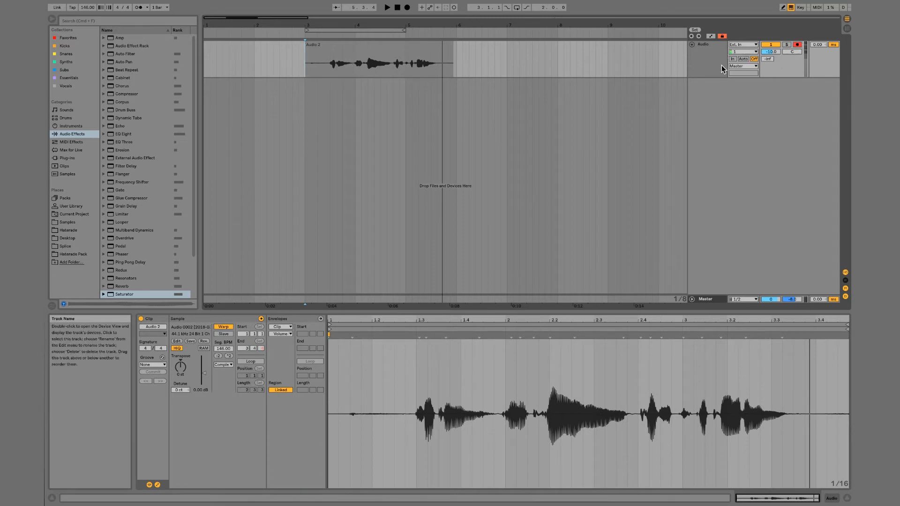
# Toggle the mixer's In/Out section off and on, and choose input channel 1 for the audio track
pyautogui.click(745, 56)
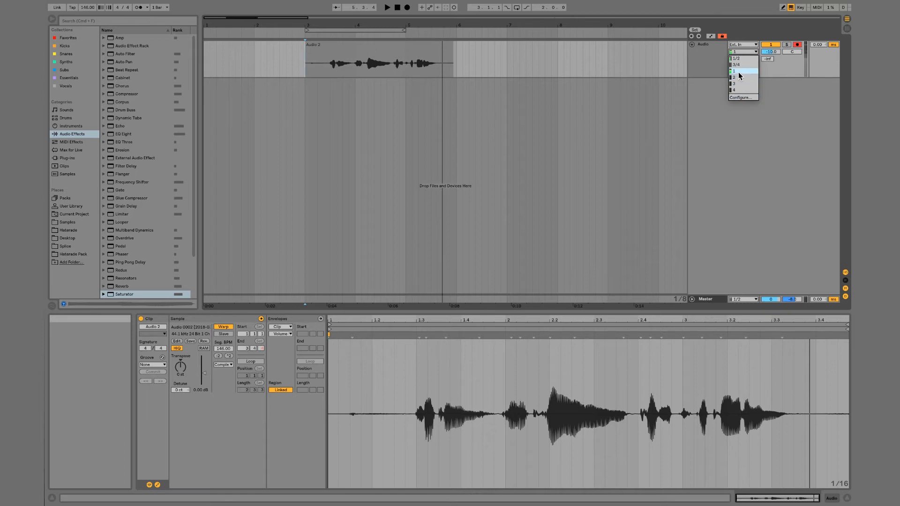
pyautogui.click(749, 52)
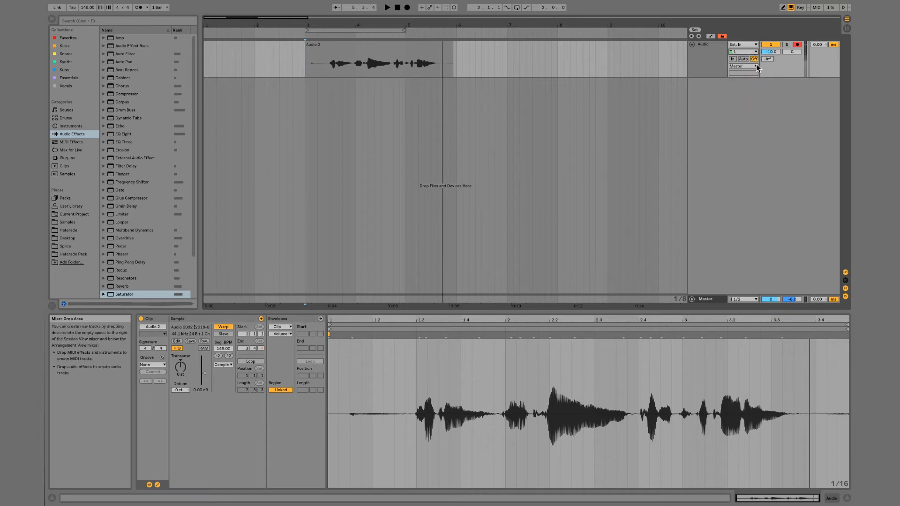
pyautogui.click(844, 272)
pyautogui.click(845, 273)
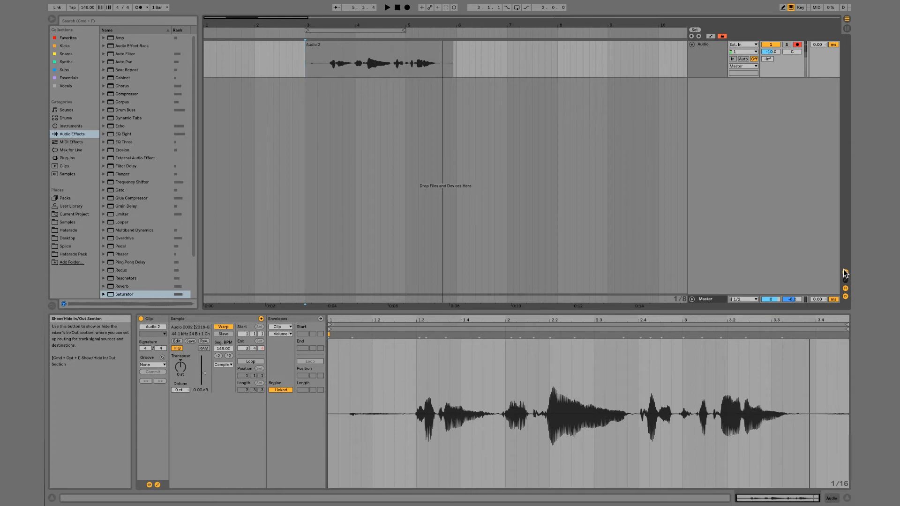
pyautogui.click(744, 52)
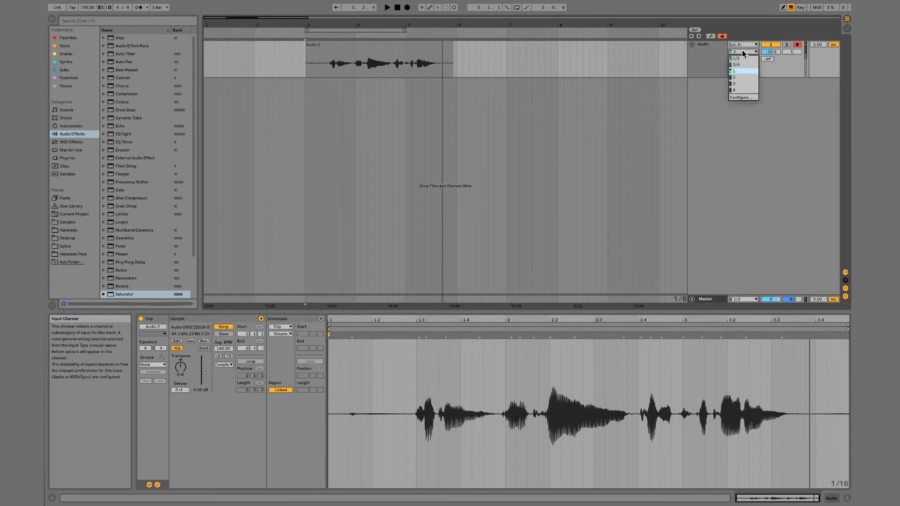
pyautogui.click(742, 73)
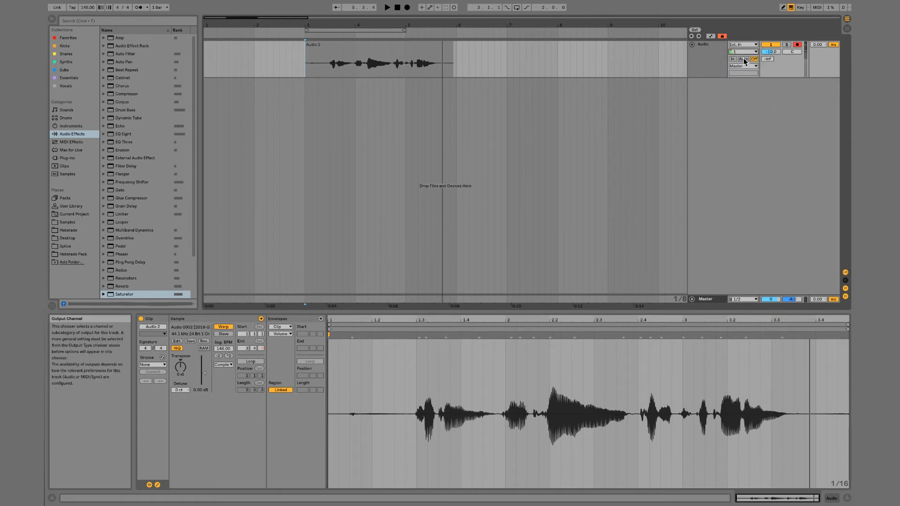
# Delete the recorded clip from the audio track and check the metronome's count-in options
pyautogui.click(356, 55)
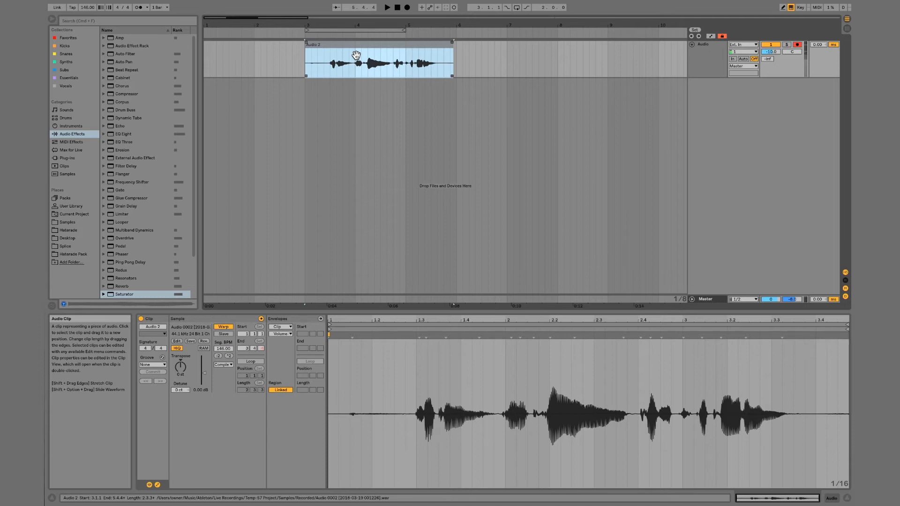
pyautogui.press('Delete')
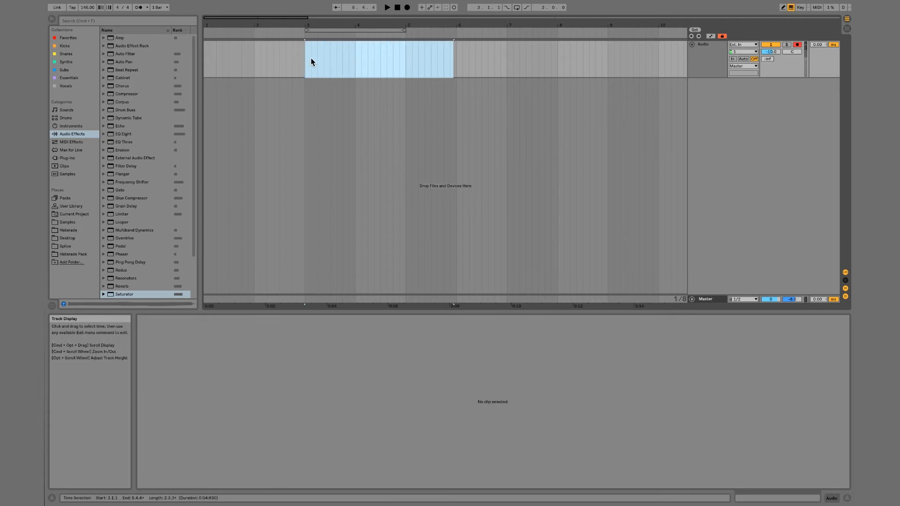
pyautogui.click(147, 7)
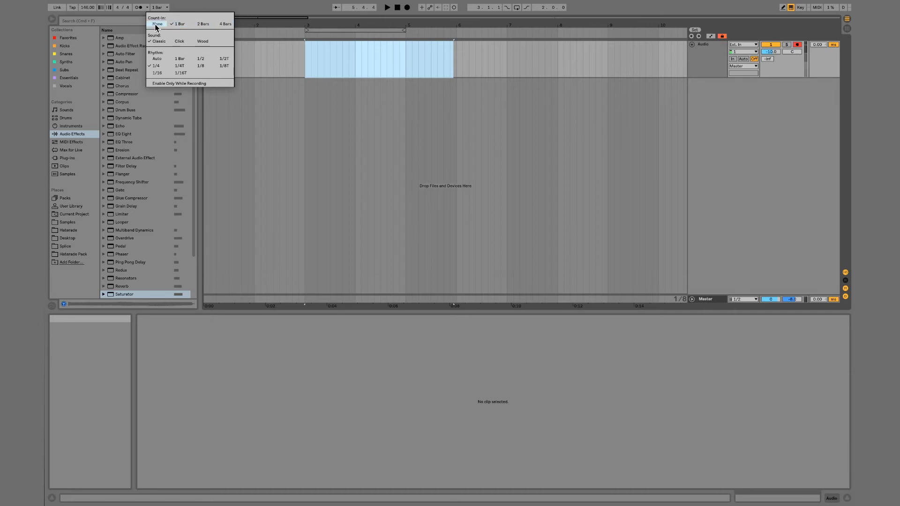
pyautogui.click(305, 63)
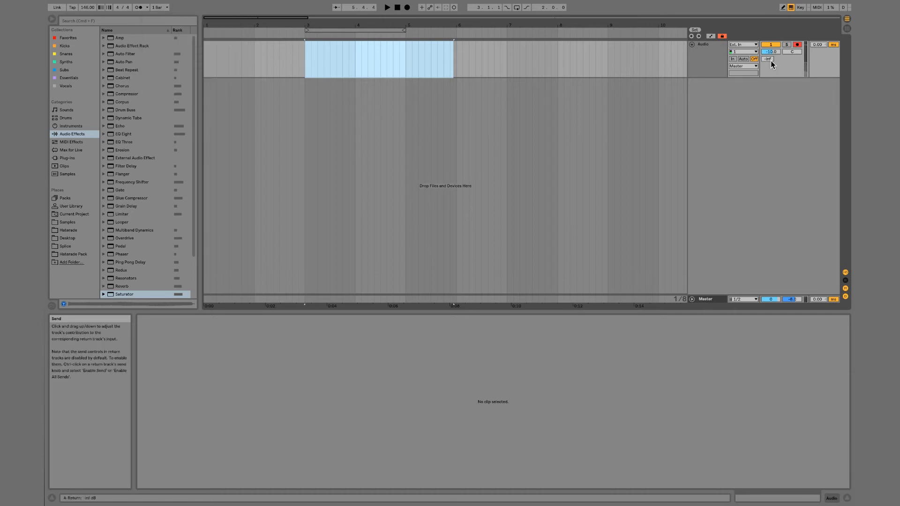
# Set the audio track's monitoring to Auto and the audio buffer size to 32 samples
pyautogui.click(742, 61)
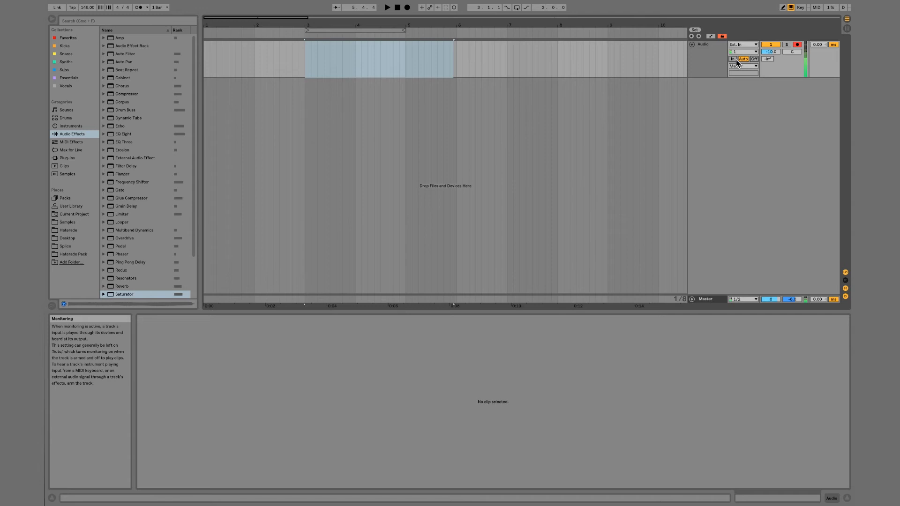
pyautogui.press('super+comma')
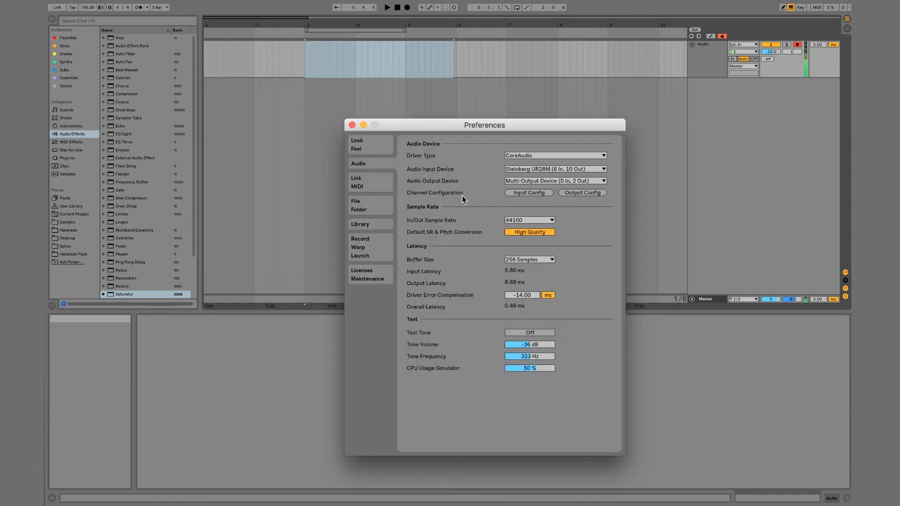
pyautogui.click(543, 259)
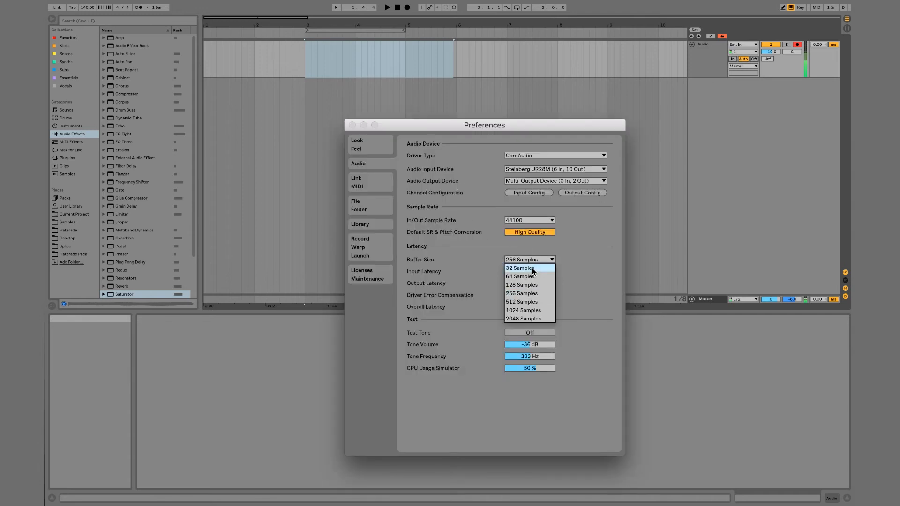
pyautogui.click(531, 268)
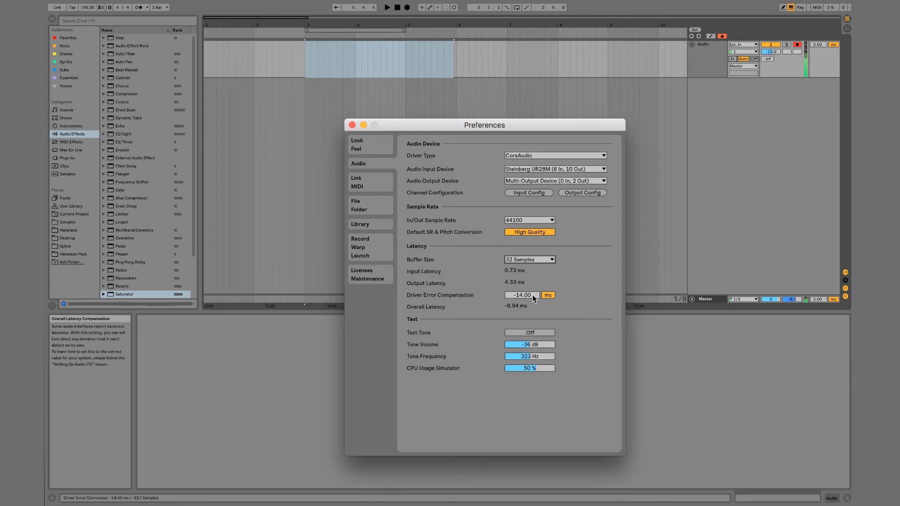
# Set the driver error compensation to 0.00 ms and close the preferences
pyautogui.click(523, 295)
pyautogui.moveTo(524, 295)
pyautogui.mouseDown()
pyautogui.moveTo(524, 284)
pyautogui.moveTo(532, 297)
pyautogui.mouseUp()
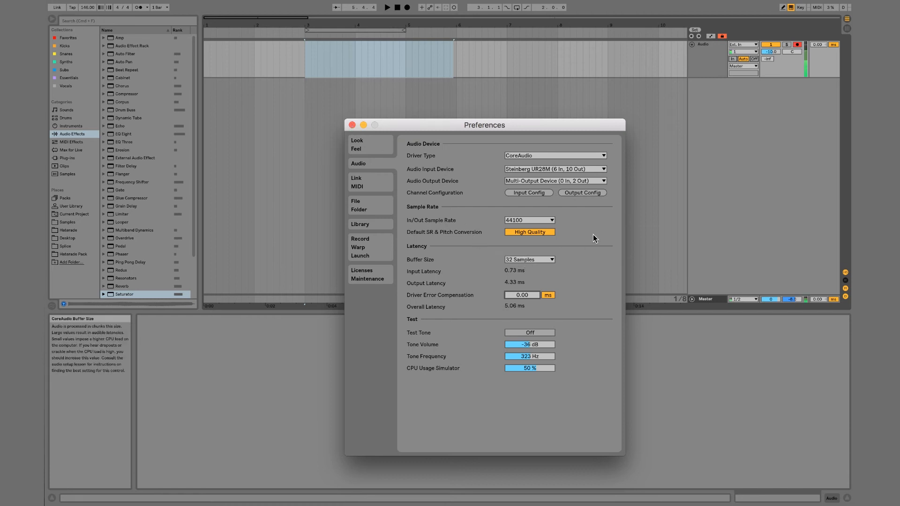
pyautogui.click(533, 259)
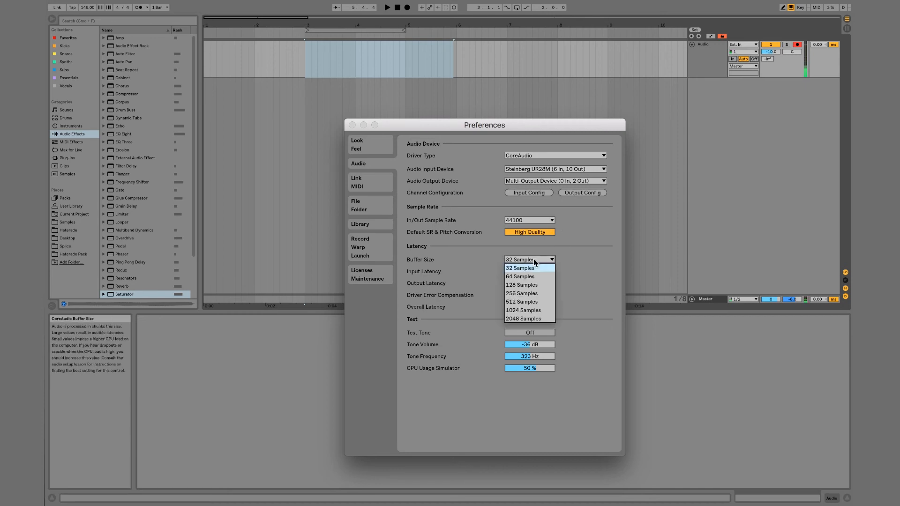
pyautogui.click(533, 259)
pyautogui.click(352, 125)
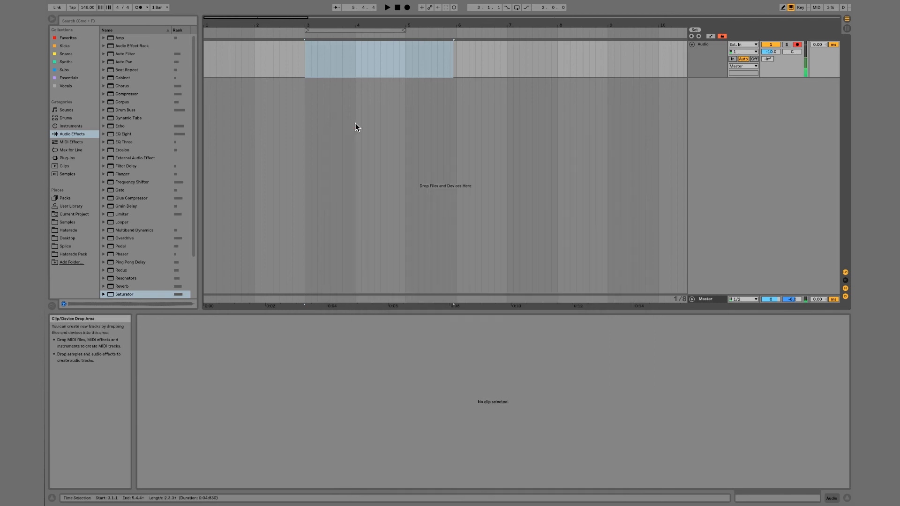
# Set the audio track's monitoring to Off, rearm it for recording, and place the insert marker at 3.1.1
pyautogui.click(797, 45)
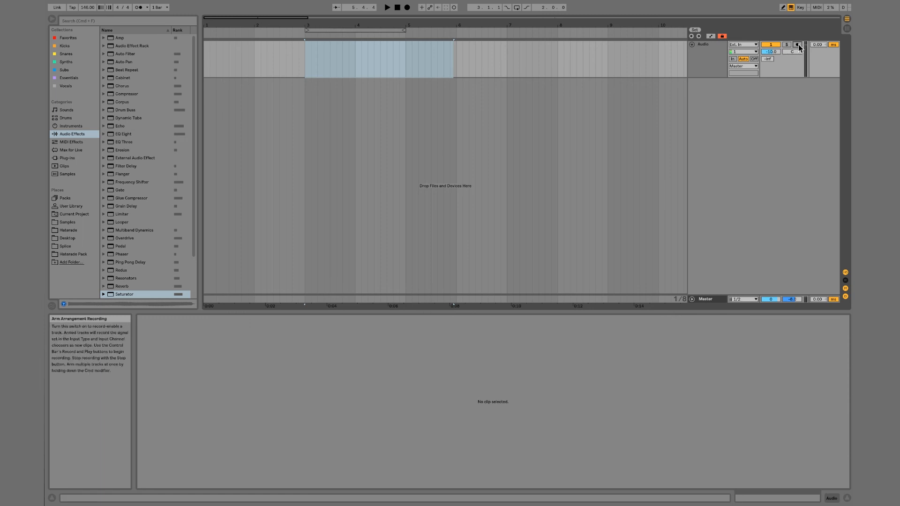
pyautogui.click(753, 58)
pyautogui.click(797, 45)
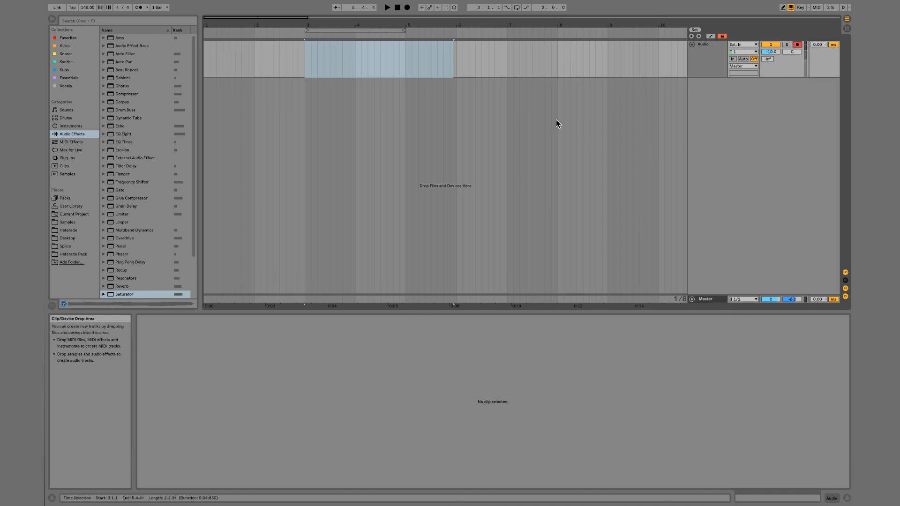
pyautogui.click(305, 66)
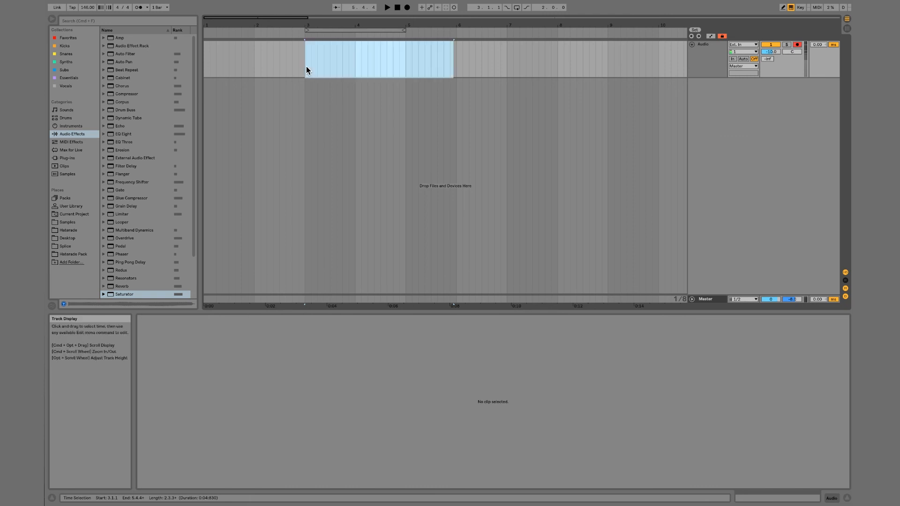
pyautogui.click(305, 66)
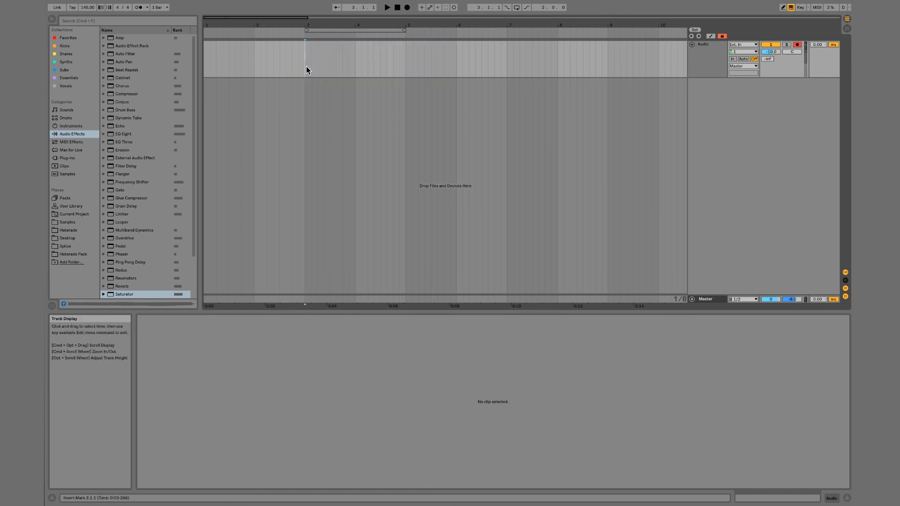